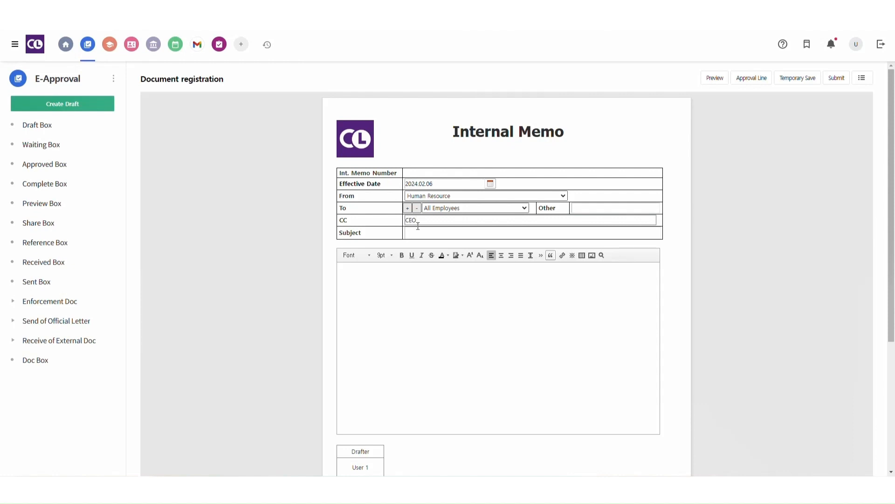
Enter "Employee Award 2024" as the memo's subject and fill the body with the Lorem ipsum placeholder paragraph.
{"action": "left_click", "coordinate": [416, 234]}
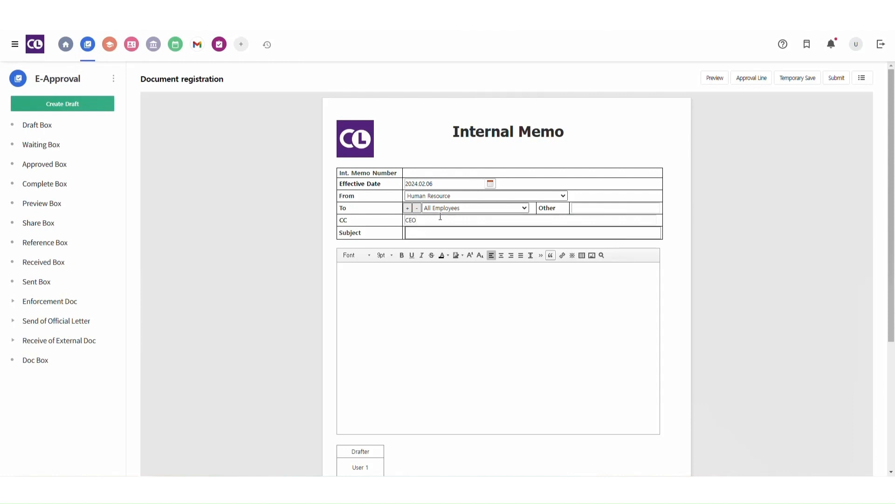
{"action": "type", "text": "Employee Award 2024"}
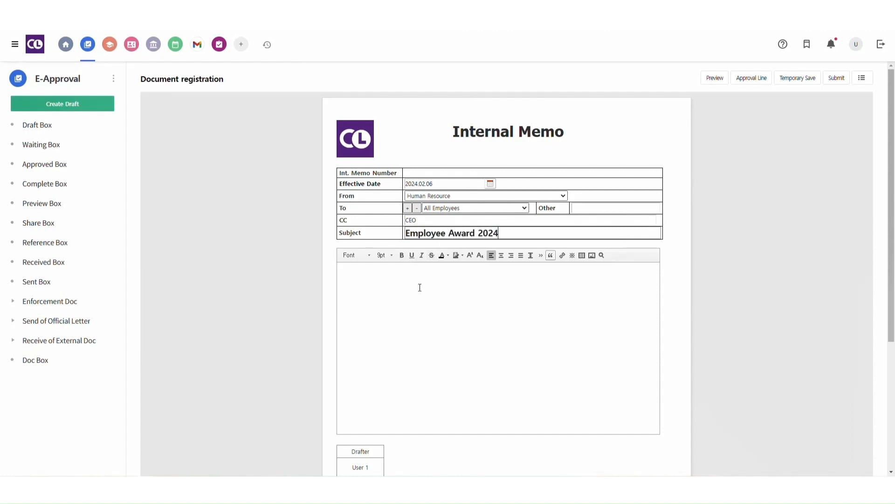
{"action": "left_click", "coordinate": [420, 287]}
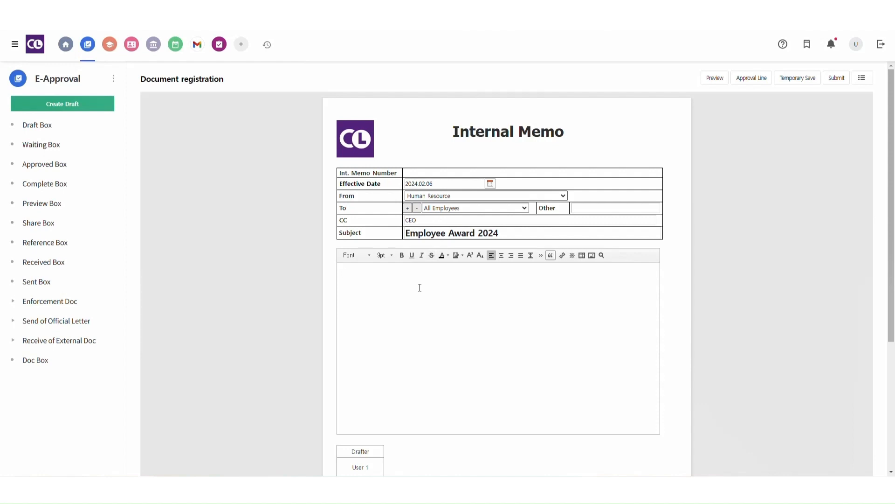
{"action": "type", "text": "Lorem Ipsum"}
{"action": "key", "text": "ctrl+a"}
{"action": "type", "text": "Lorem ipsum dolor sit amet, consectetur adipiscing elit, sed do eiusmod tempor incididunt ut labore et dolore magna aliqua. Ut enim ad minim veniam, quis nostrud exercitation ullamco laboris nisi ut aliquip ex ea commodo consequat. Duis aute irure dolor in reprehenderit in voluptate velit esse cillum dolore eu fugiat nulla pariatur. Excepteur sint occaecat cupidatat non proident, sunt in culpa qui officia deserunt mollit anim id est laborum"}
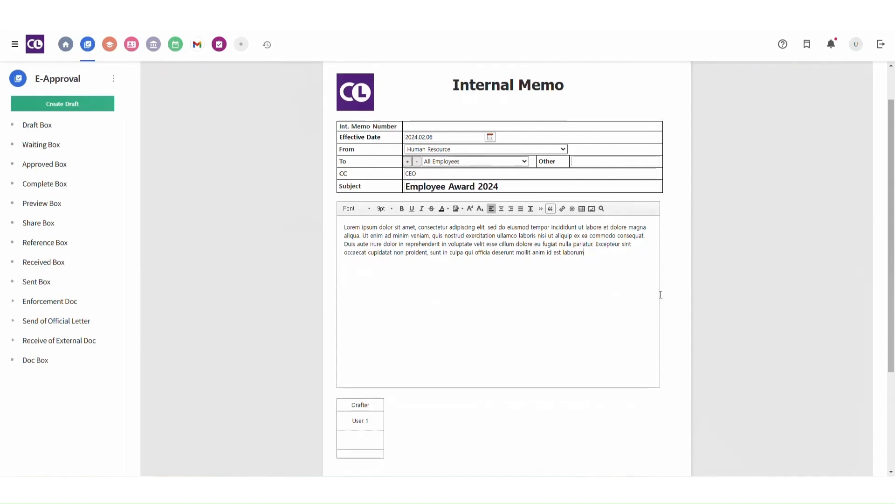
Search the whole organization for "User" and add User 2, User 3 and User 4 to the approval line as approvers.
{"action": "left_click", "coordinate": [751, 78]}
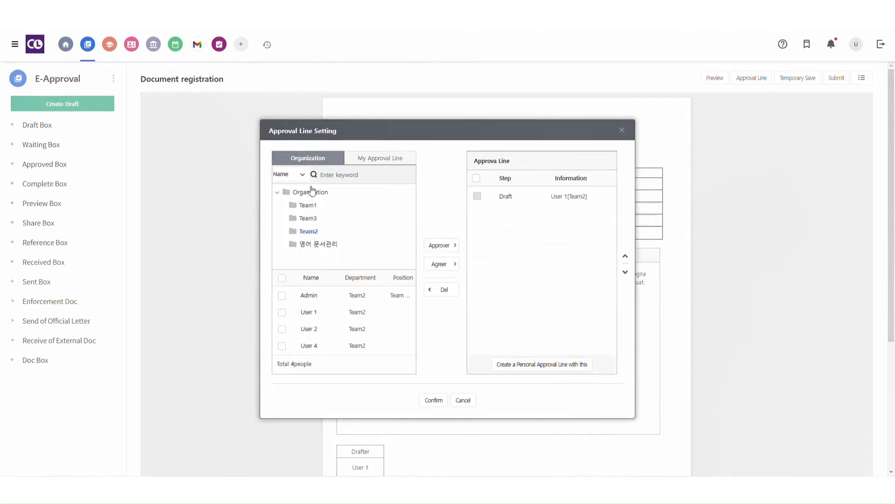
{"action": "left_click", "coordinate": [311, 192]}
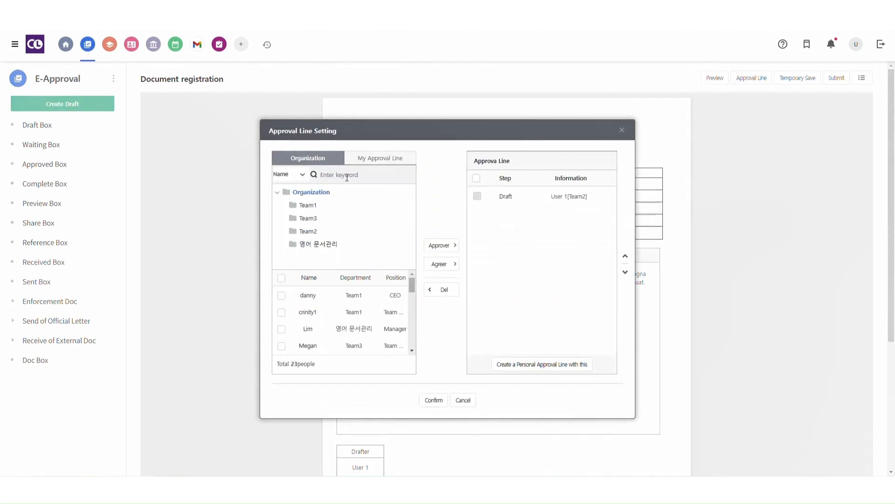
{"action": "type", "text": "Use"}
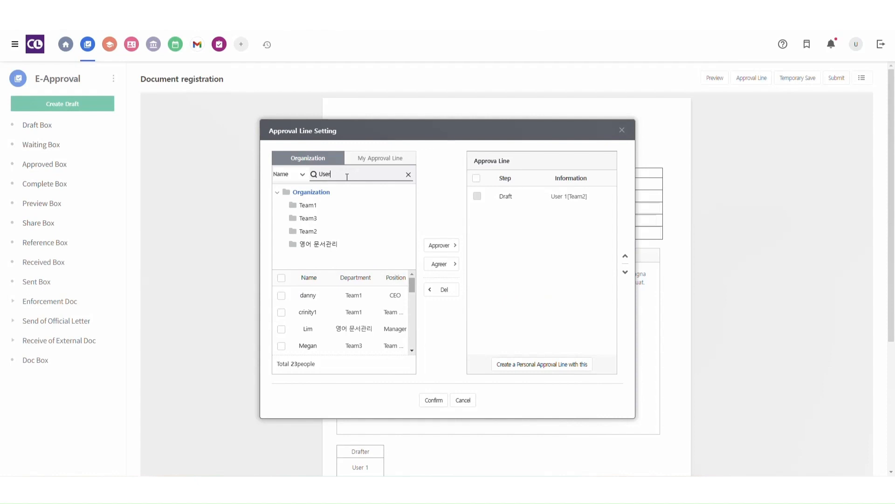
{"action": "type", "text": "r"}
{"action": "key", "text": "Return"}
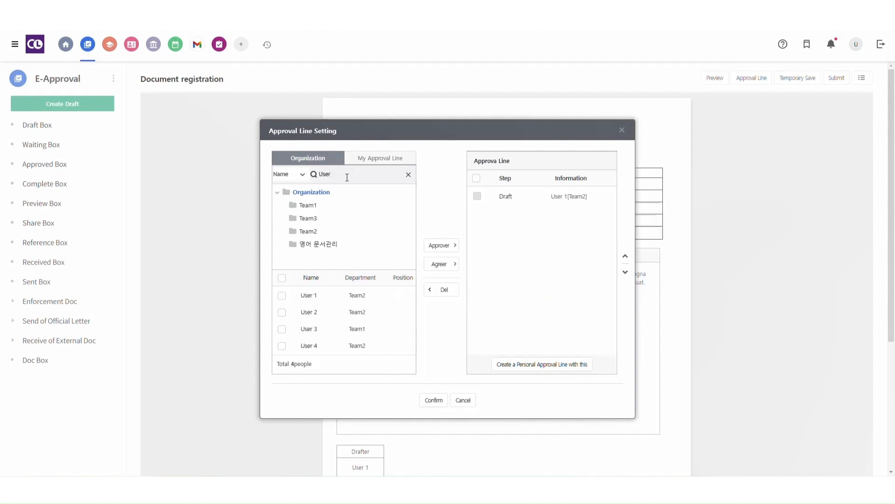
{"action": "left_click", "coordinate": [282, 312]}
{"action": "left_click", "coordinate": [282, 329]}
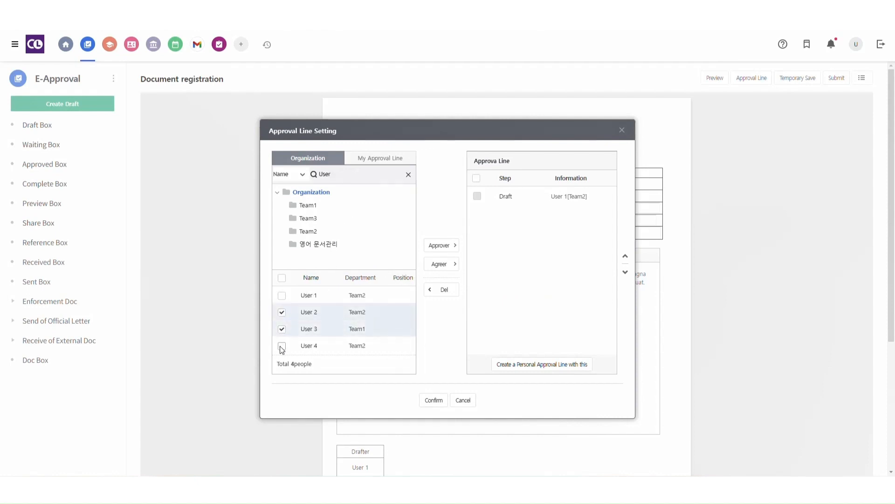
{"action": "left_click", "coordinate": [282, 346]}
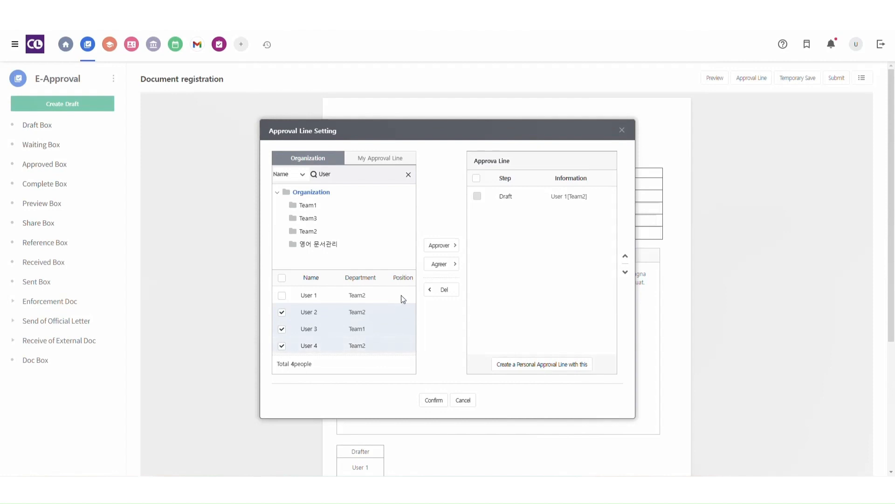
{"action": "left_click", "coordinate": [429, 247]}
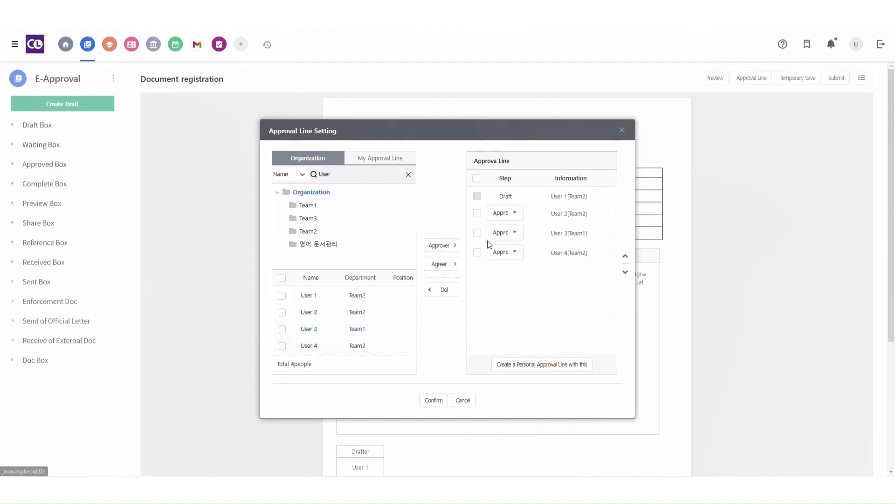
Set User 2's step in the approval line to Agreement and apply the approval line.
{"action": "left_click", "coordinate": [517, 219]}
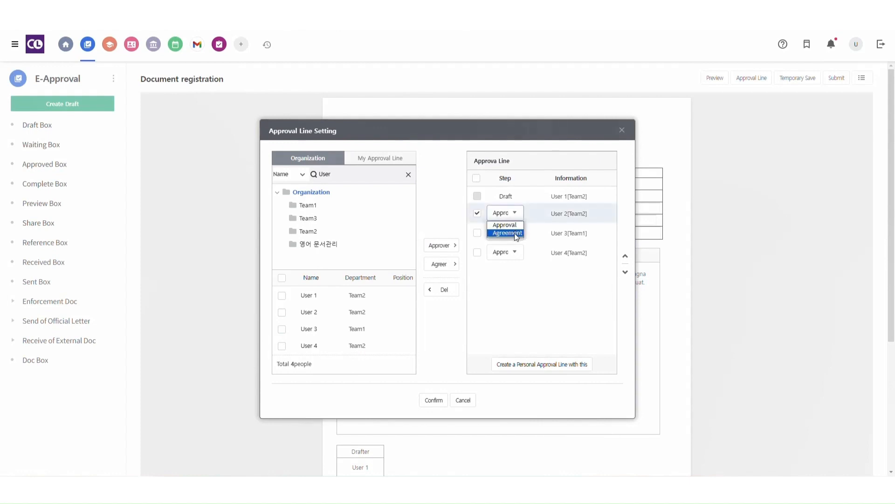
{"action": "left_click", "coordinate": [514, 233]}
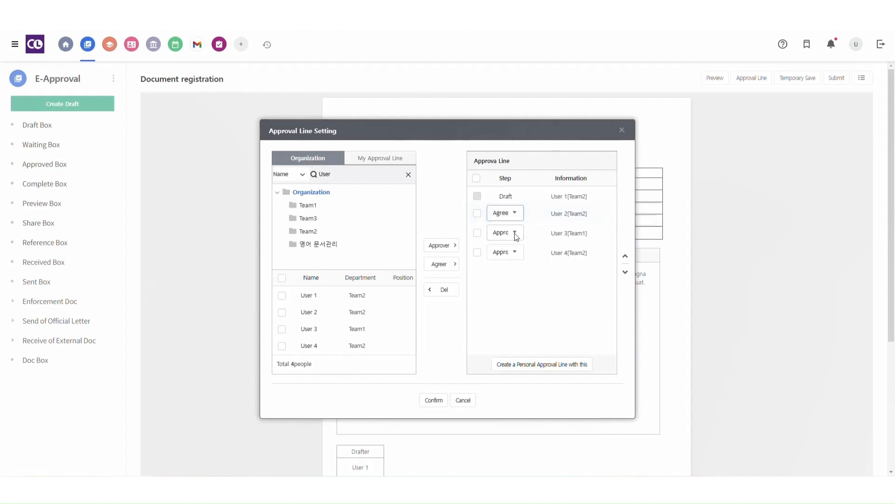
{"action": "left_click", "coordinate": [433, 400]}
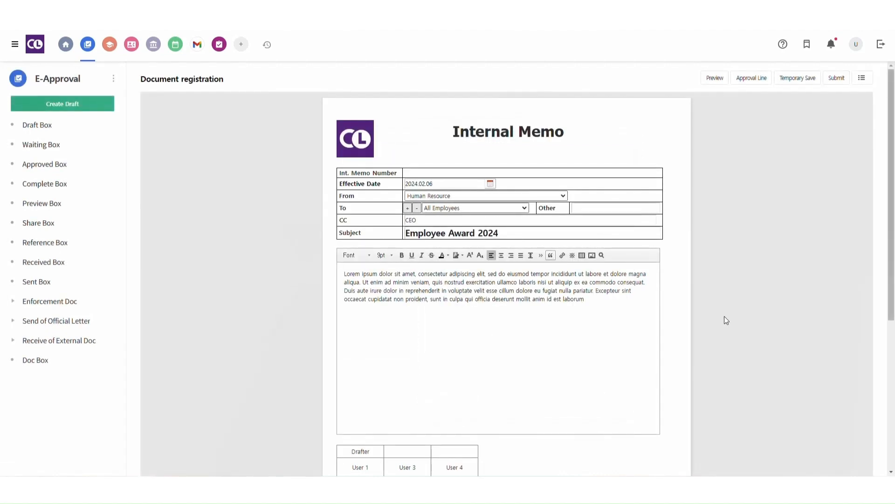
Check the approver and acknowledgement tables below the memo body and submit the memo.
{"action": "scroll", "coordinate": [753, 179], "scroll_direction": "down", "scroll_amount": 3}
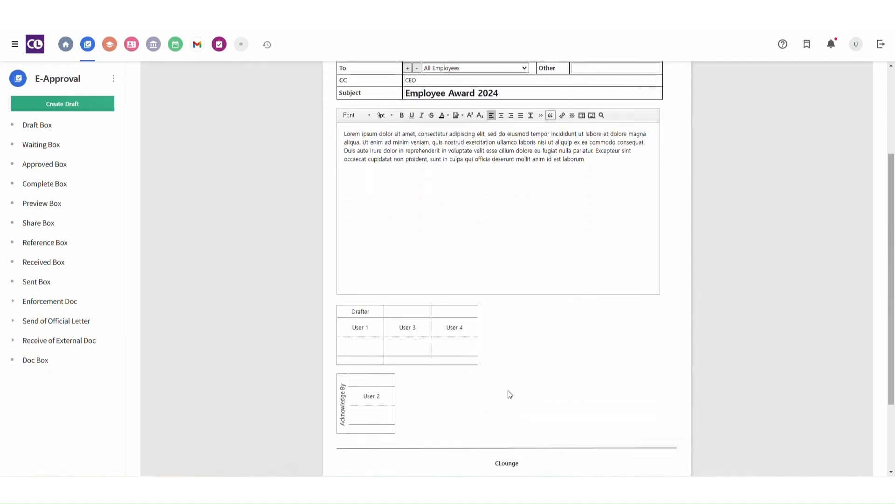
{"action": "scroll", "coordinate": [512, 392], "scroll_direction": "up", "scroll_amount": 3}
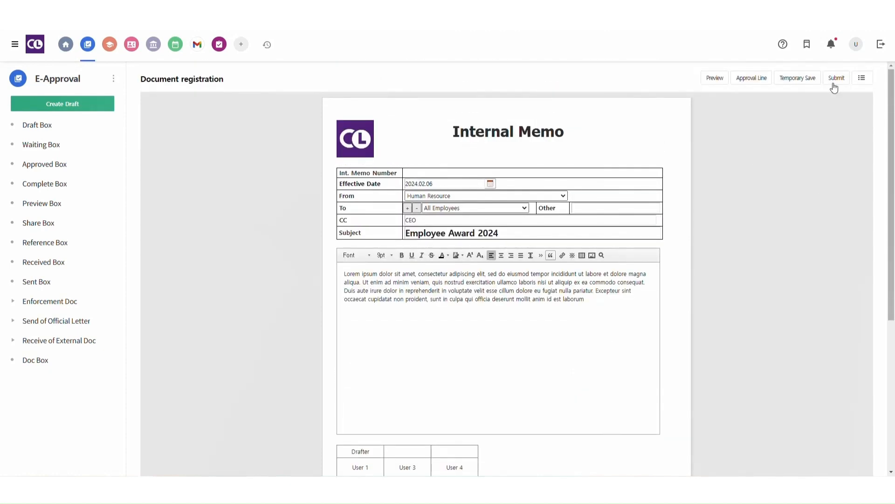
{"action": "left_click", "coordinate": [834, 85]}
{"action": "left_click", "coordinate": [485, 111]}
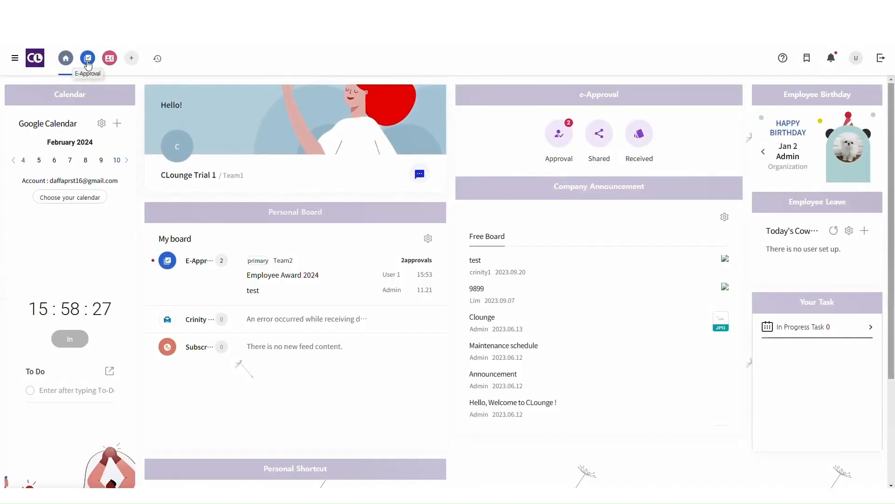
Open the Employee Award 2024 memo from the E-Approval Waiting Box of the agreeing user's account.
{"action": "left_click", "coordinate": [87, 62]}
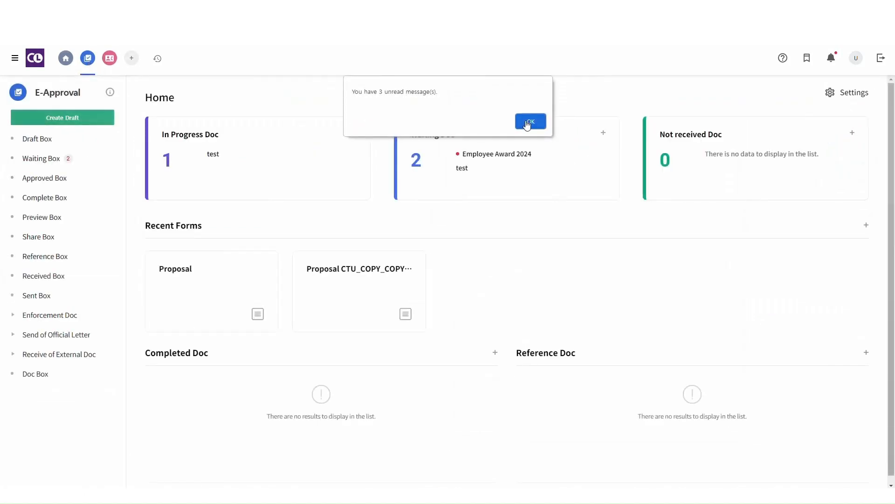
{"action": "left_click", "coordinate": [528, 123]}
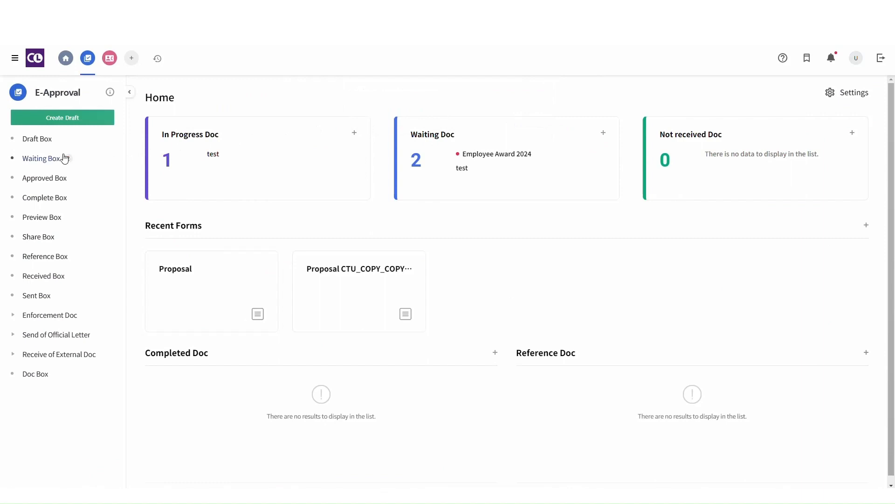
{"action": "left_click", "coordinate": [44, 159]}
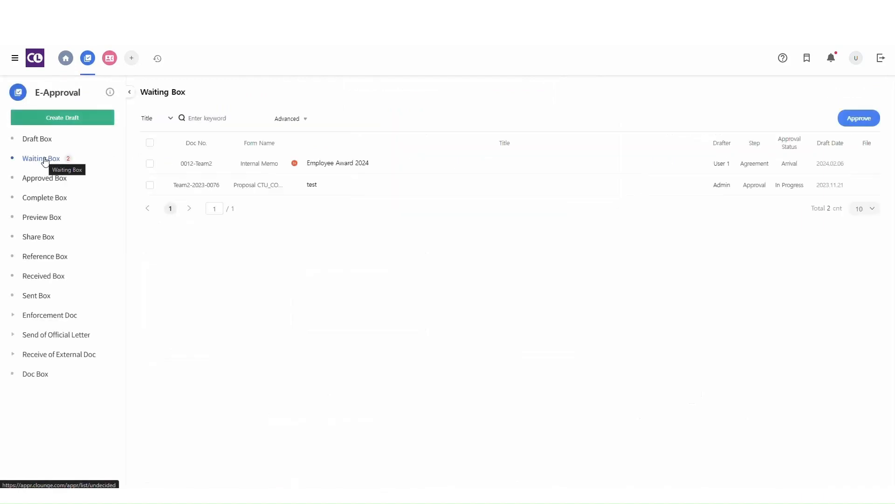
{"action": "left_click", "coordinate": [326, 166]}
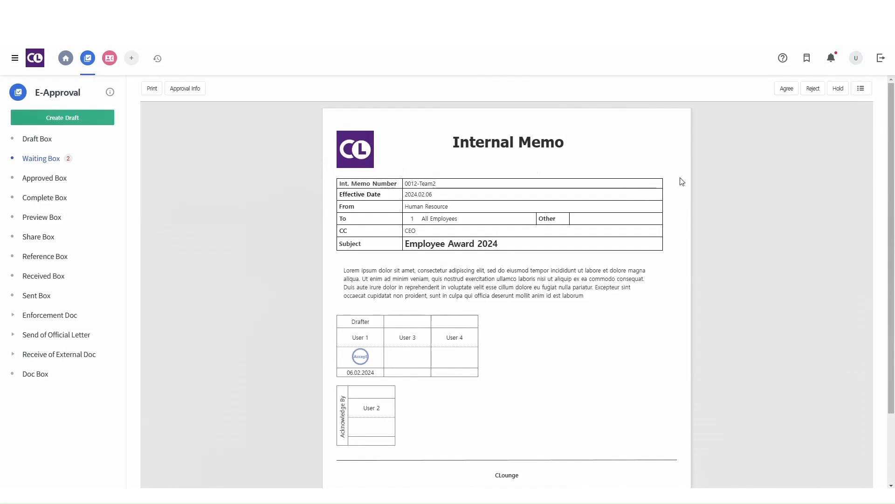
Agree to the Employee Award 2024 memo with the comment "OK. Agreed." and open the Approved Box.
{"action": "scroll", "coordinate": [680, 182], "scroll_direction": "down", "scroll_amount": 2}
{"action": "scroll", "coordinate": [682, 181], "scroll_direction": "up", "scroll_amount": 2}
{"action": "left_click", "coordinate": [792, 91]}
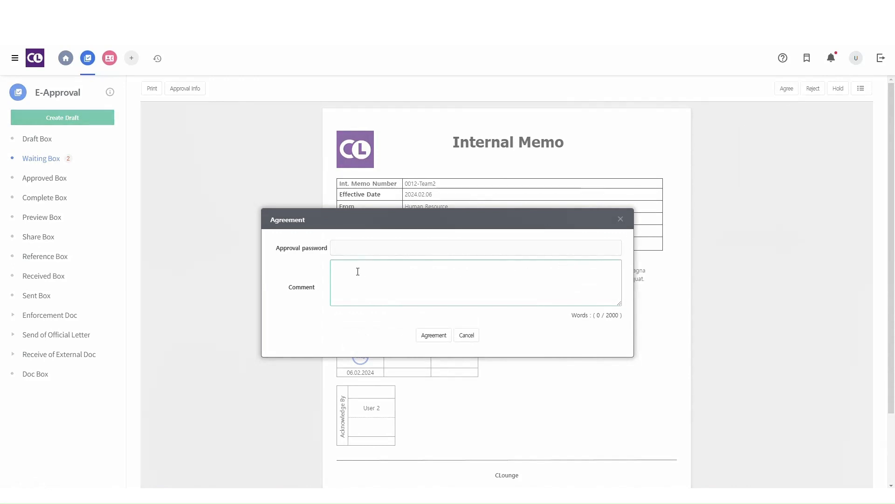
{"action": "left_click", "coordinate": [352, 271]}
{"action": "type", "text": "OK. Agreed."}
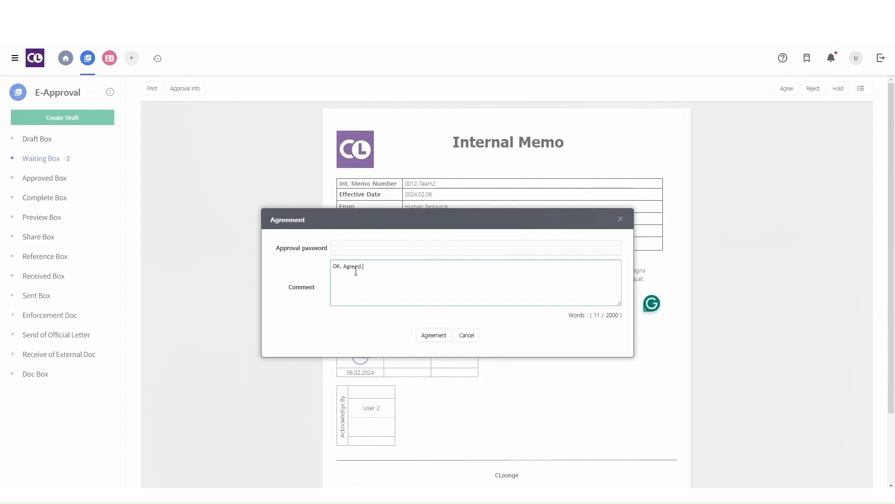
{"action": "left_click", "coordinate": [425, 336]}
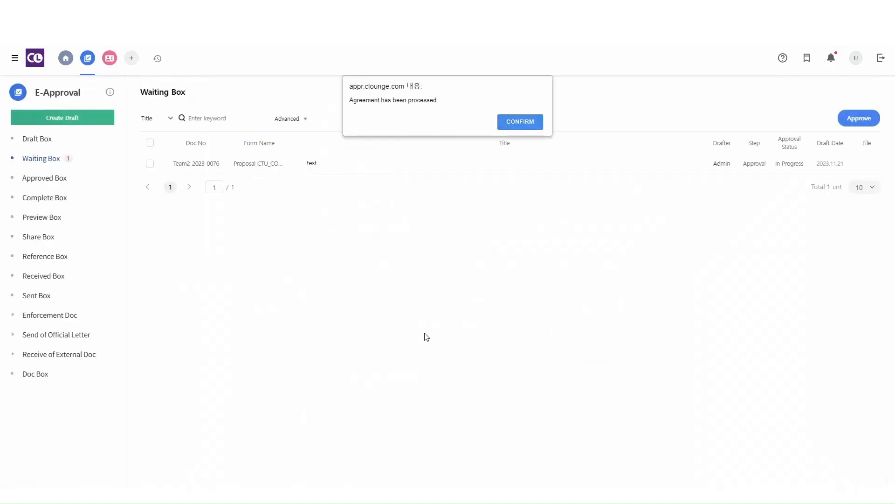
{"action": "left_click", "coordinate": [521, 122]}
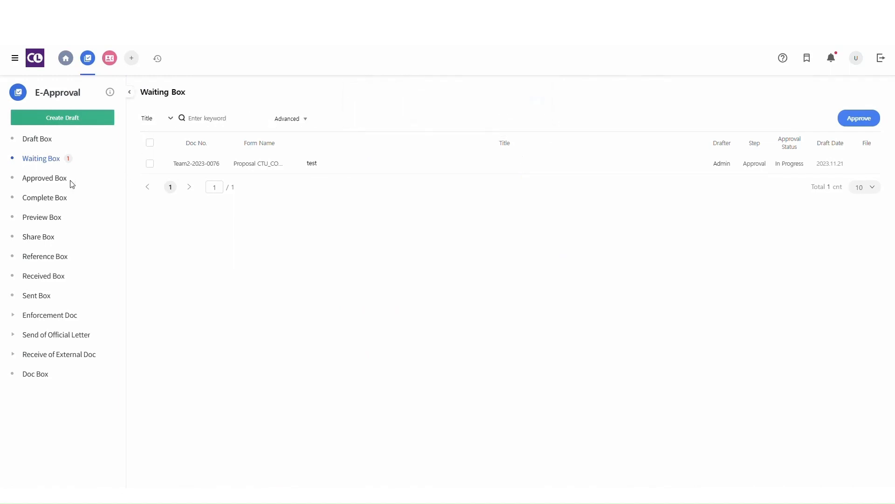
{"action": "left_click", "coordinate": [48, 180]}
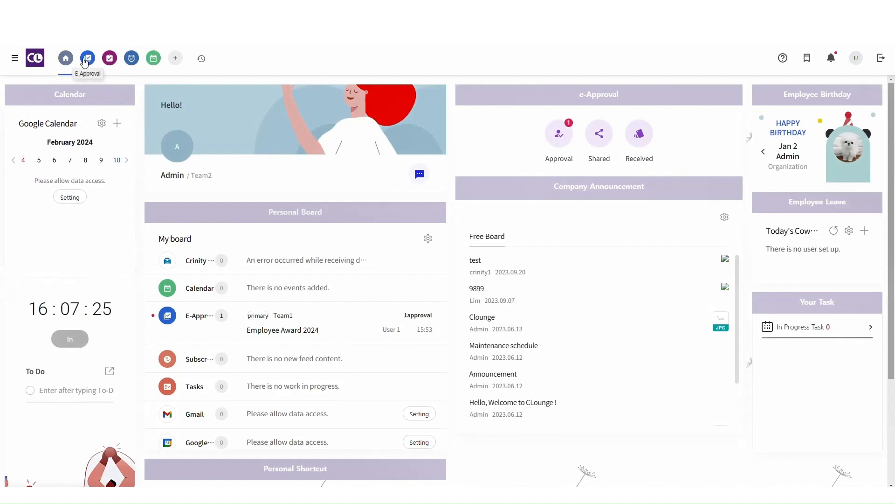
In the next approver's account, open the Employee Award 2024 memo from the Waiting Box and review its stamps and comment section.
{"action": "left_click", "coordinate": [86, 60]}
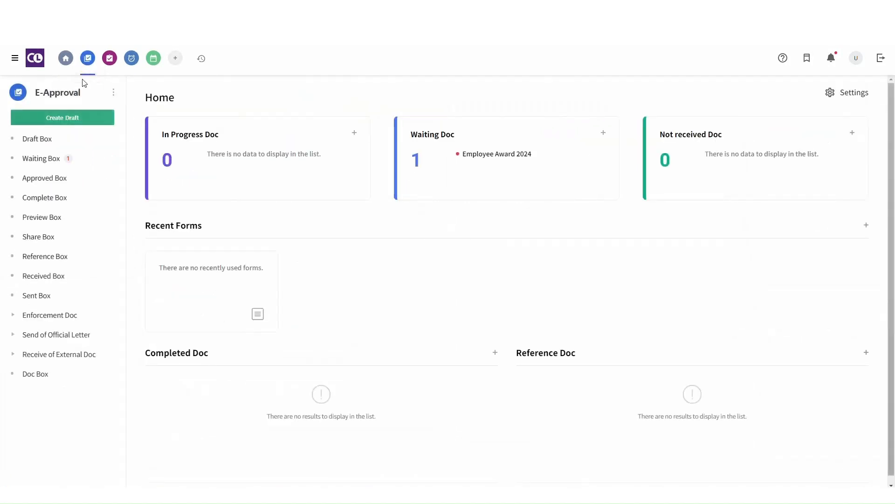
{"action": "left_click", "coordinate": [52, 162]}
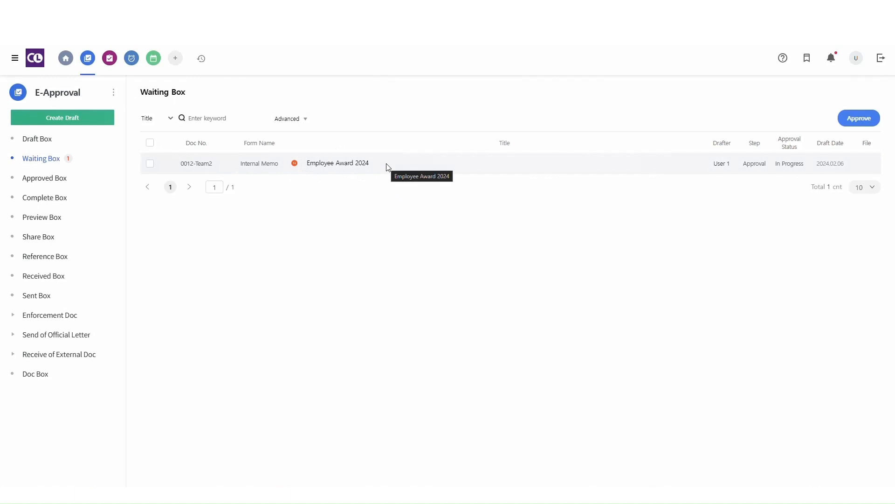
{"action": "left_click", "coordinate": [330, 164]}
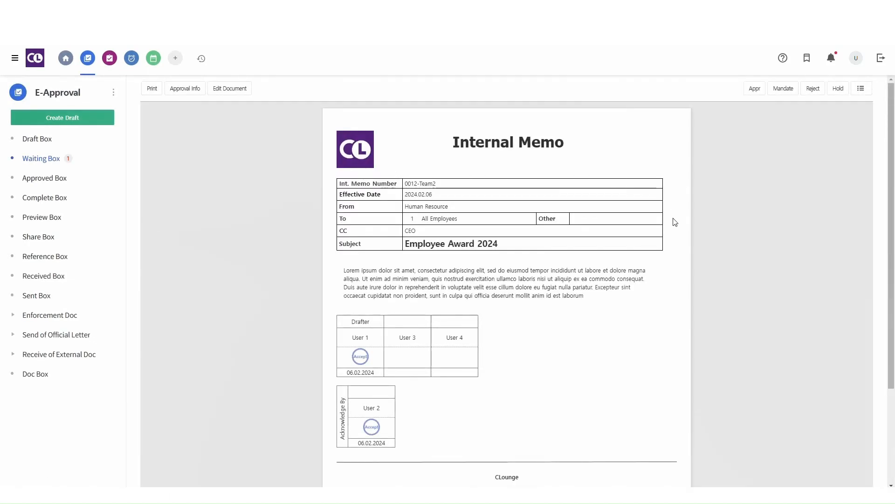
{"action": "scroll", "coordinate": [675, 223], "scroll_direction": "down", "scroll_amount": 1}
{"action": "scroll", "coordinate": [674, 223], "scroll_direction": "down", "scroll_amount": 1}
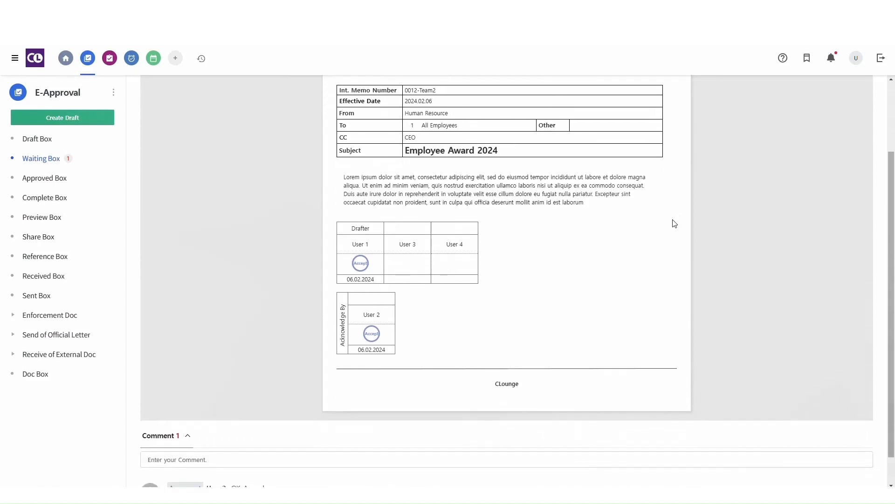
{"action": "scroll", "coordinate": [675, 223], "scroll_direction": "up", "scroll_amount": 1}
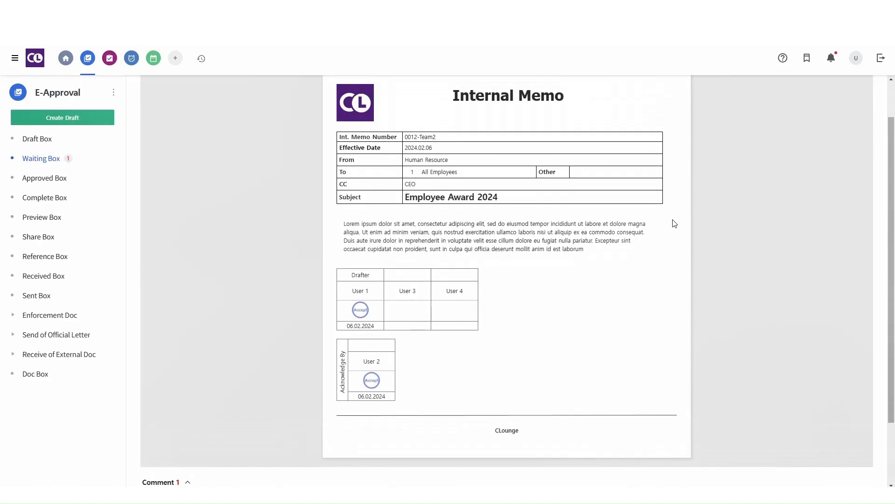
{"action": "scroll", "coordinate": [675, 223], "scroll_direction": "up", "scroll_amount": 1}
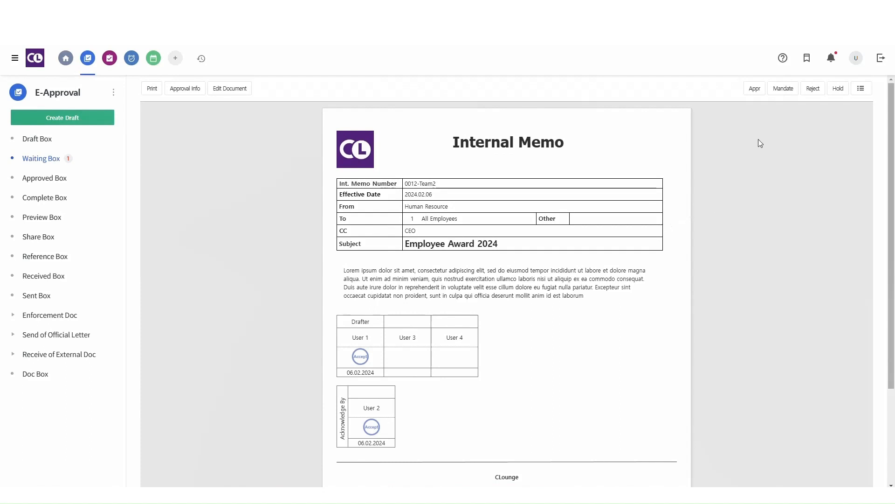
Reject the Employee Award 2024 memo with the comment "Please modify".
{"action": "left_click", "coordinate": [814, 90]}
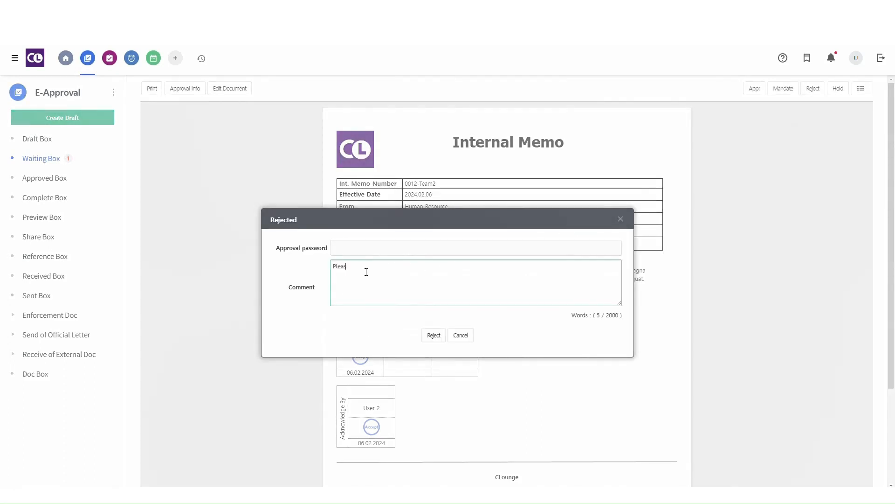
{"action": "type", "text": "Please modify"}
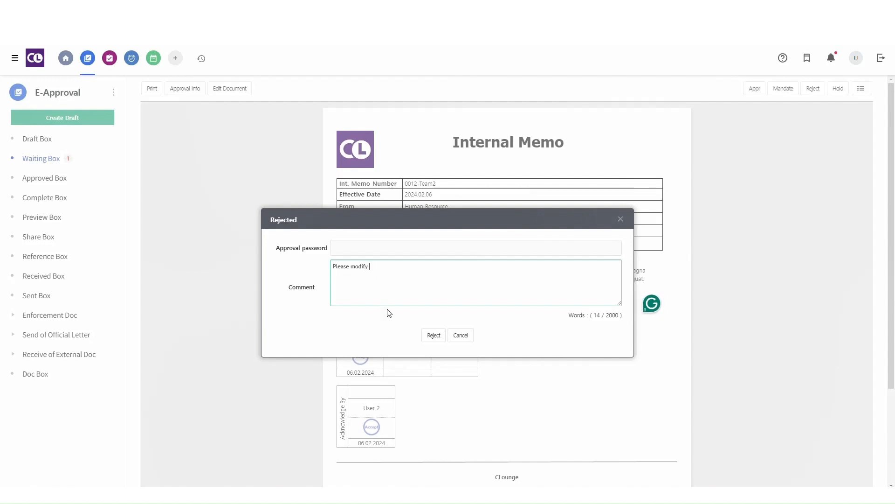
{"action": "left_click", "coordinate": [434, 336]}
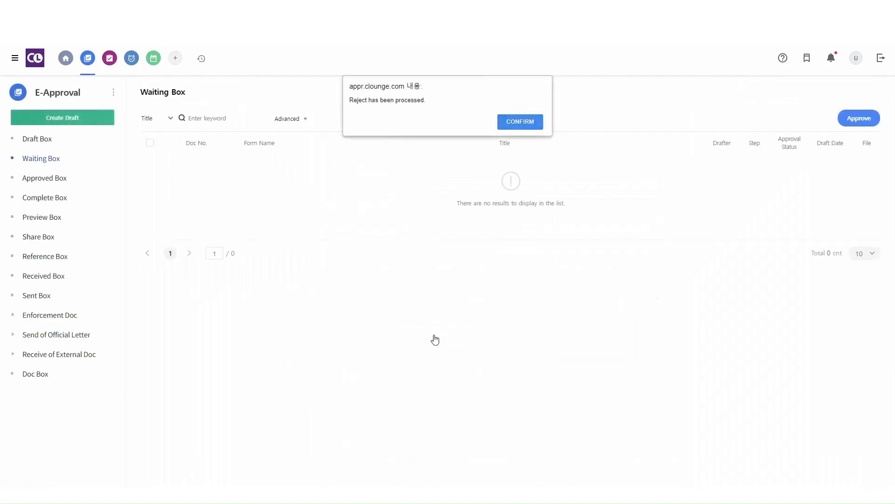
Acknowledge the processed rejection and open the Approved Box.
{"action": "left_click", "coordinate": [520, 122]}
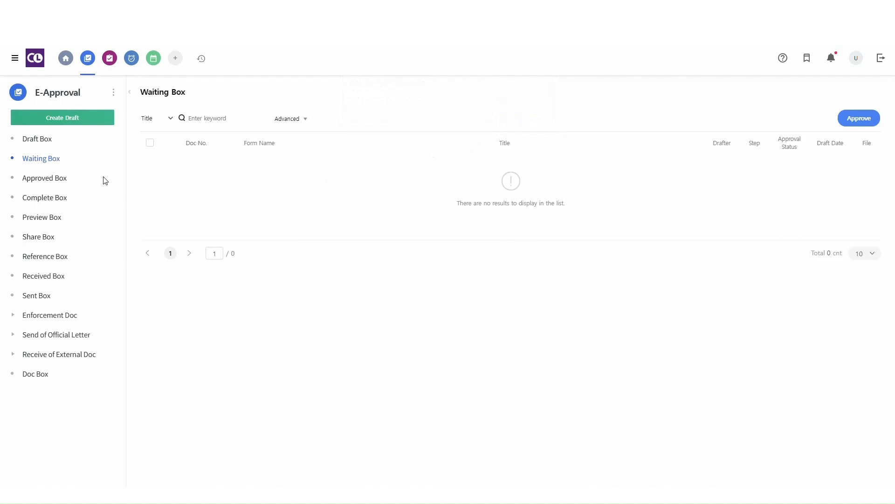
{"action": "left_click", "coordinate": [54, 179]}
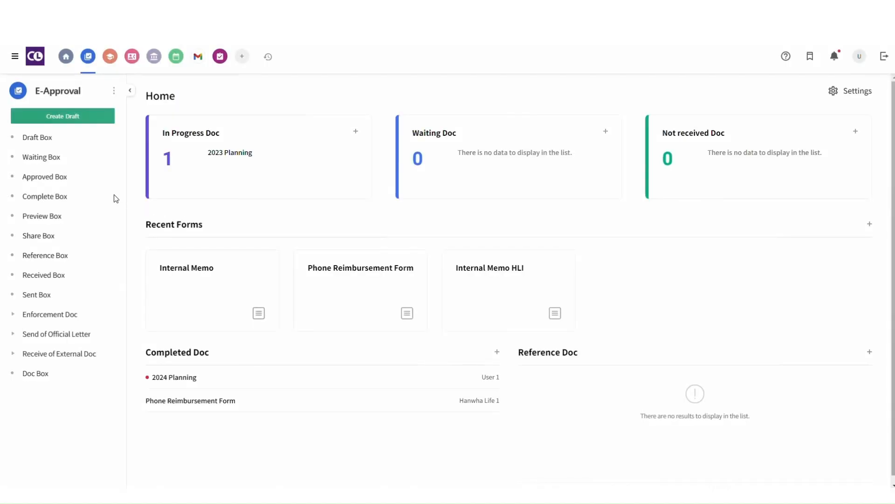
In the drafter's account, open the rejected Employee Award 2024 memo from the Draft Box and review its stamps and comments.
{"action": "left_click", "coordinate": [43, 141]}
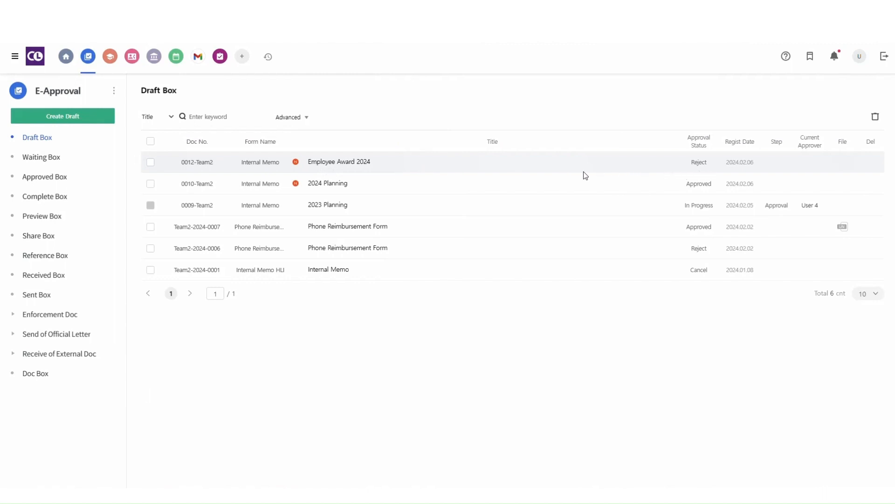
{"action": "left_click", "coordinate": [351, 168]}
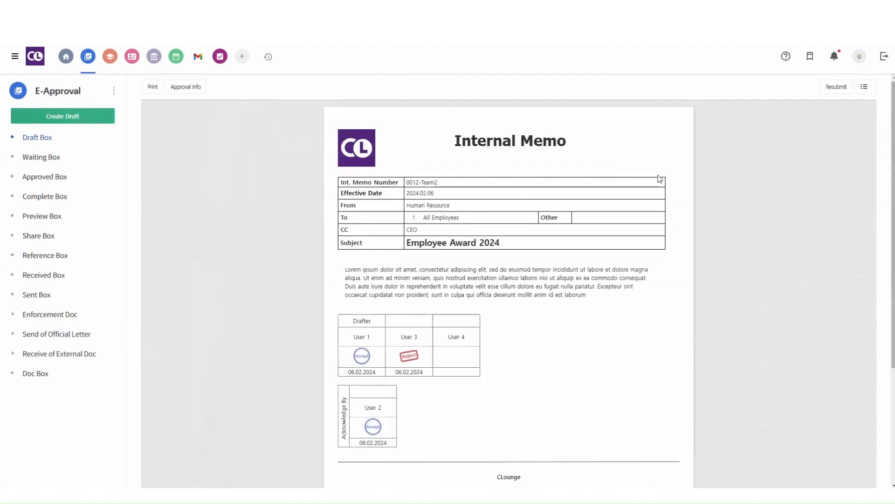
{"action": "scroll", "coordinate": [668, 176], "scroll_direction": "down", "scroll_amount": 4}
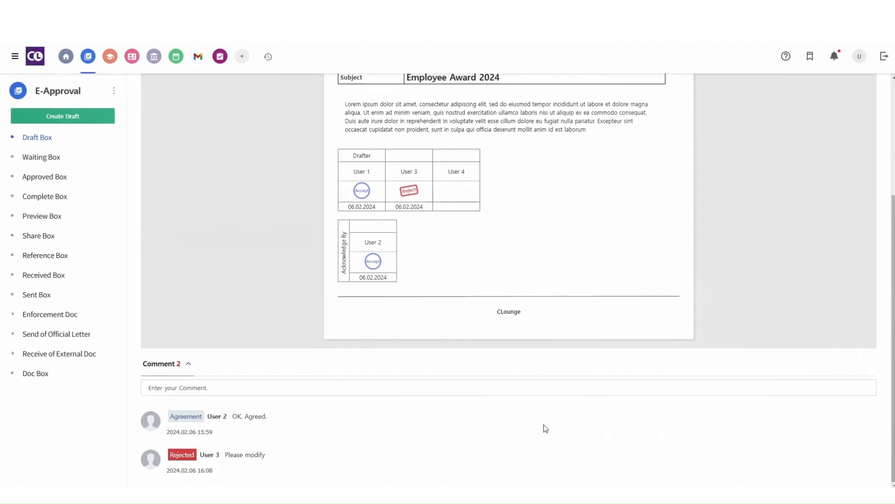
{"action": "scroll", "coordinate": [544, 425], "scroll_direction": "up", "scroll_amount": 4}
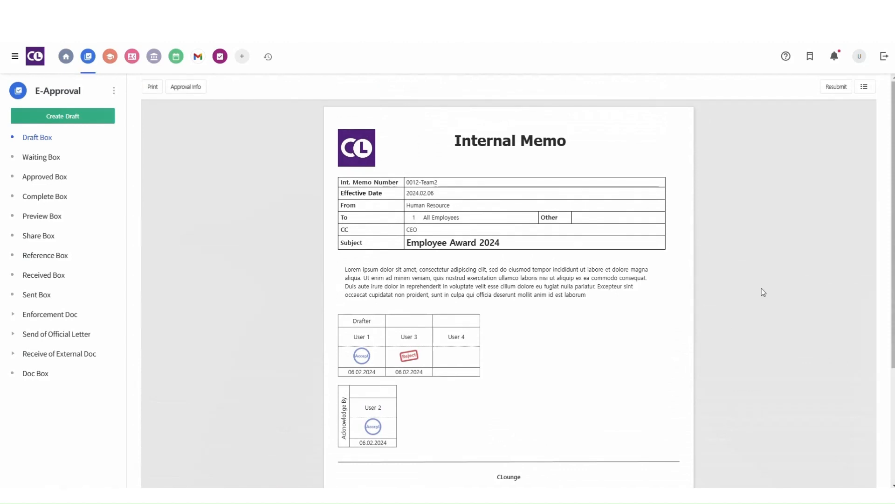
Reopen the rejected memo for resubmission and add the line "EDITED Lorem Ipsum" below its body text.
{"action": "left_click", "coordinate": [839, 89]}
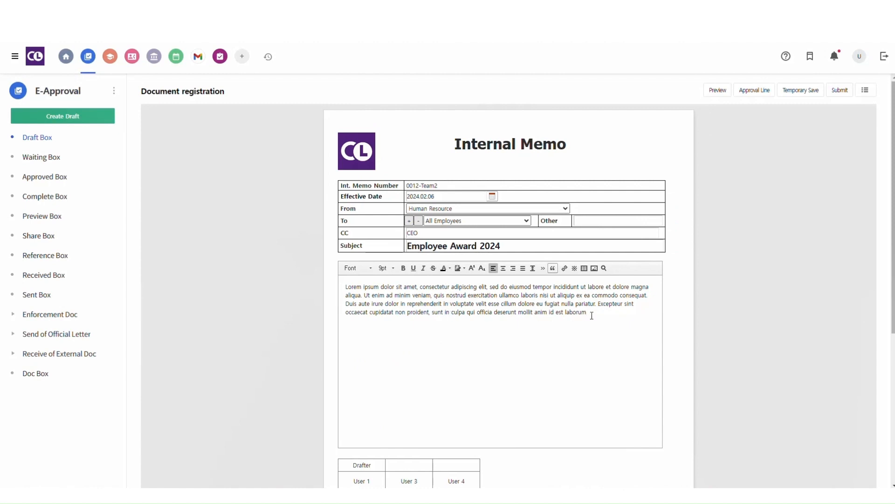
{"action": "scroll", "coordinate": [590, 316], "scroll_direction": "down", "scroll_amount": 2}
{"action": "scroll", "coordinate": [591, 317], "scroll_direction": "down", "scroll_amount": 1}
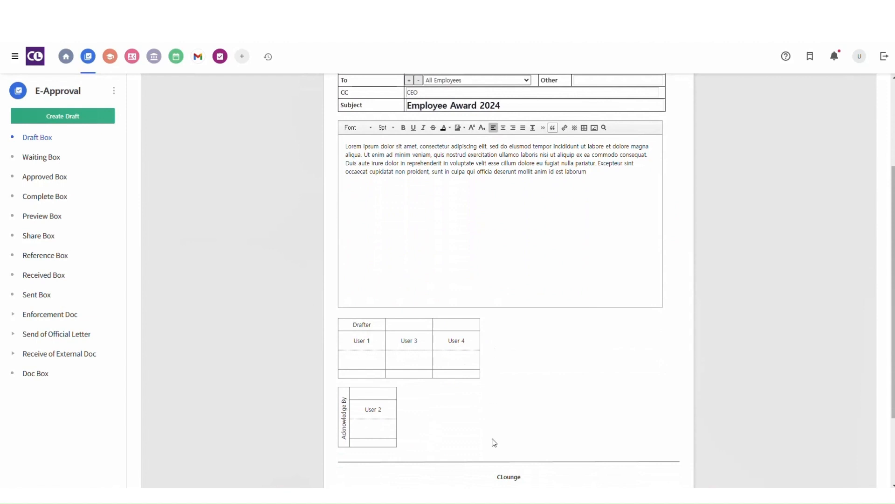
{"action": "scroll", "coordinate": [500, 313], "scroll_direction": "up", "scroll_amount": 3}
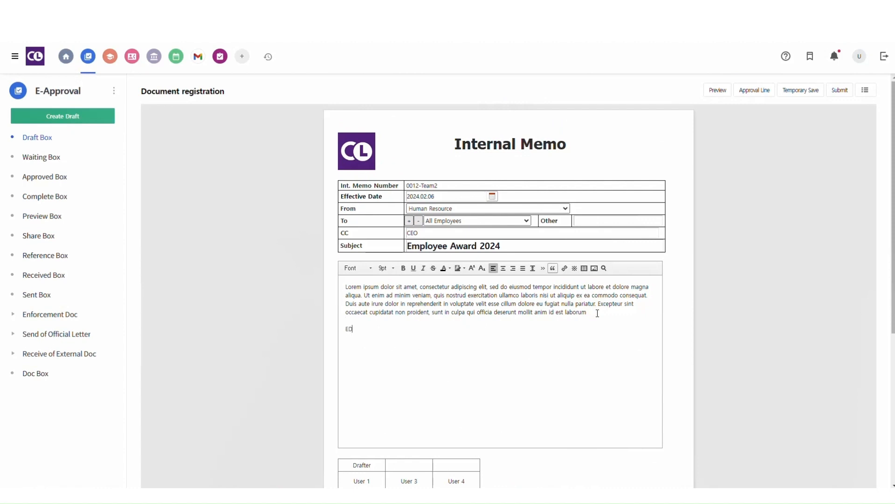
{"action": "type", "text": "ED Lorem Ipsum"}
Check the memo's drafter, approver and acknowledgement boxes and submit the edited memo.
{"action": "scroll", "coordinate": [672, 323], "scroll_direction": "down", "scroll_amount": 3}
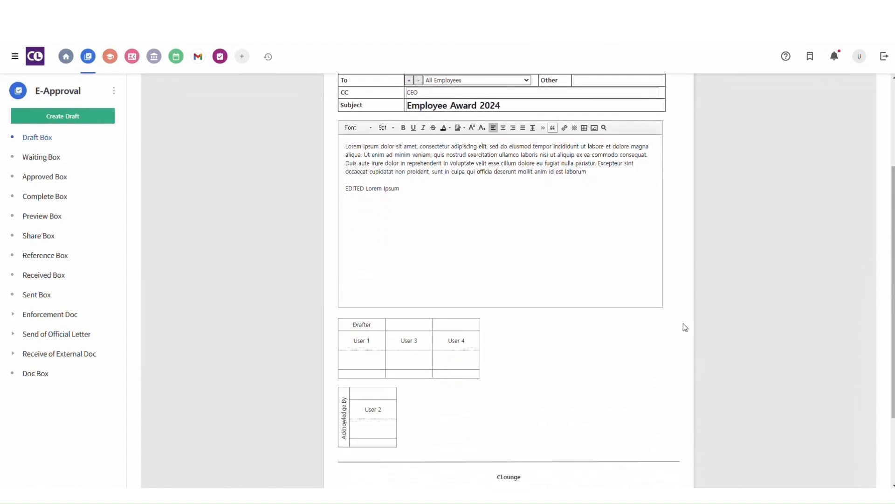
{"action": "scroll", "coordinate": [684, 327], "scroll_direction": "up", "scroll_amount": 3}
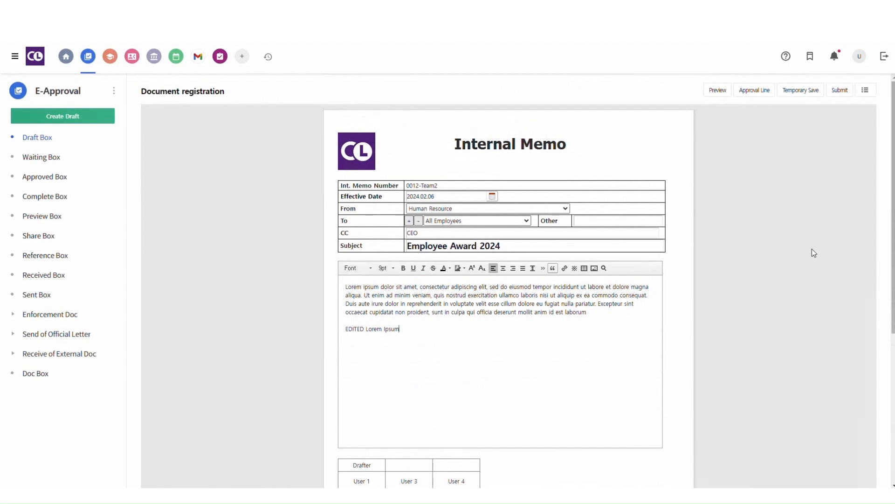
{"action": "left_click", "coordinate": [841, 92]}
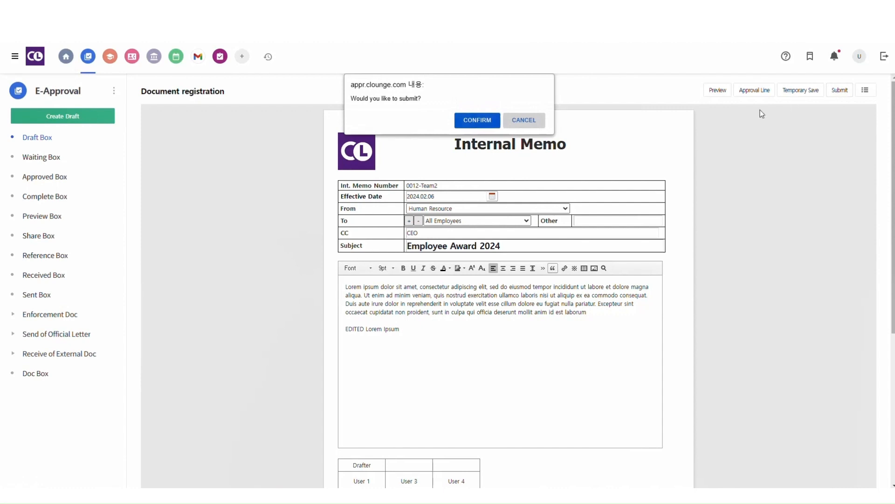
{"action": "left_click", "coordinate": [488, 122]}
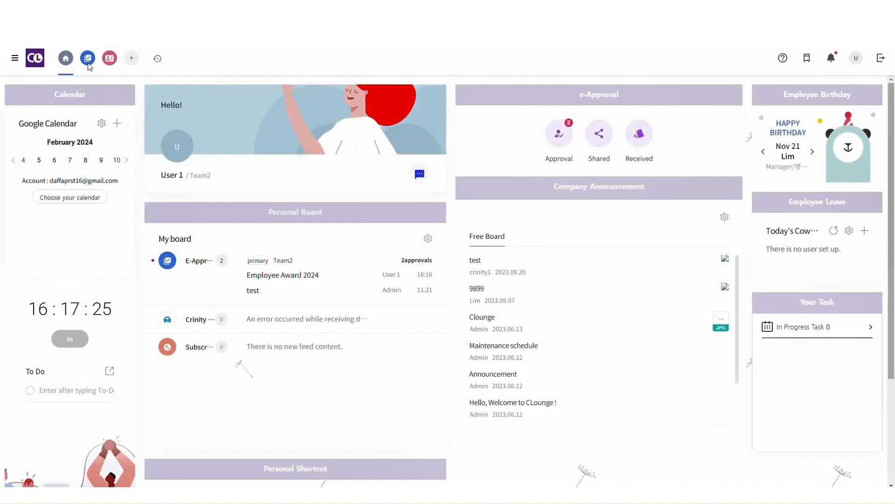
In the agreeing user's account, open the resubmitted Employee Award 2024 memo from the E-Approval Waiting Box.
{"action": "left_click", "coordinate": [87, 59]}
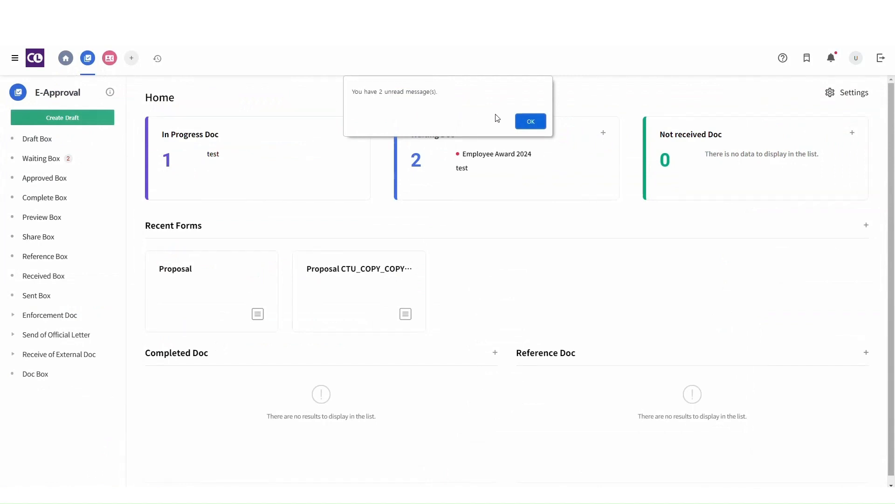
{"action": "left_click", "coordinate": [525, 121]}
{"action": "left_click", "coordinate": [52, 160]}
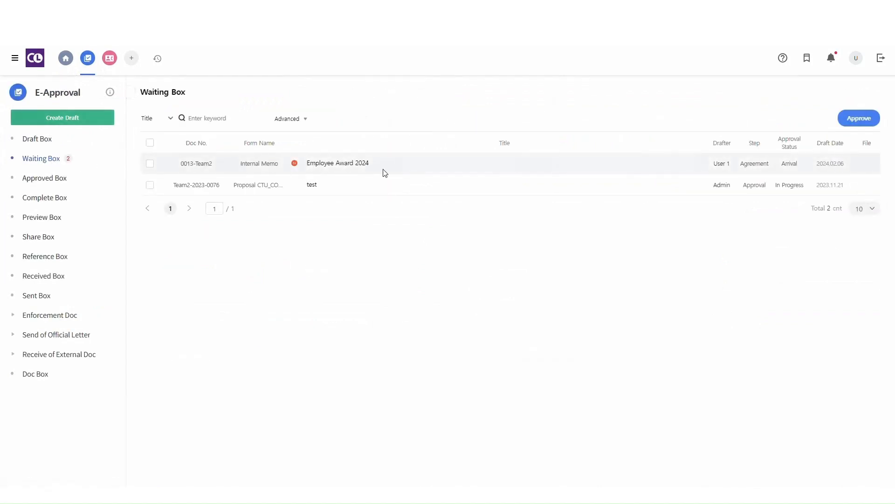
{"action": "left_click", "coordinate": [329, 168]}
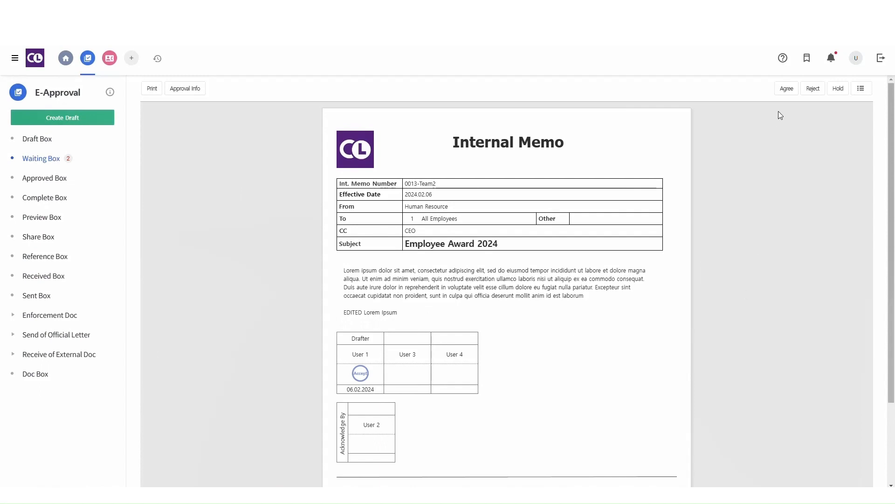
Agree to the resubmitted memo with the comment "OK.Agreed" and open the Approved Box.
{"action": "left_click", "coordinate": [784, 92]}
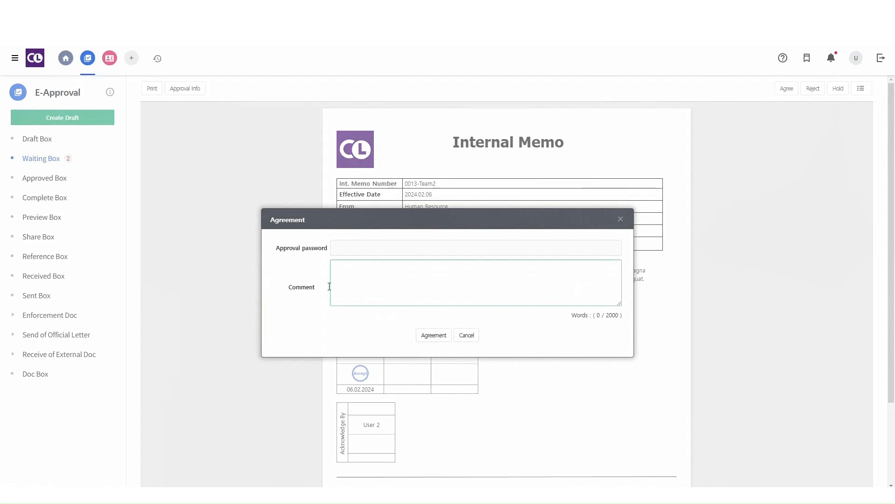
{"action": "type", "text": "OK."}
{"action": "key", "text": "BackSpace"}
{"action": "type", "text": "greed"}
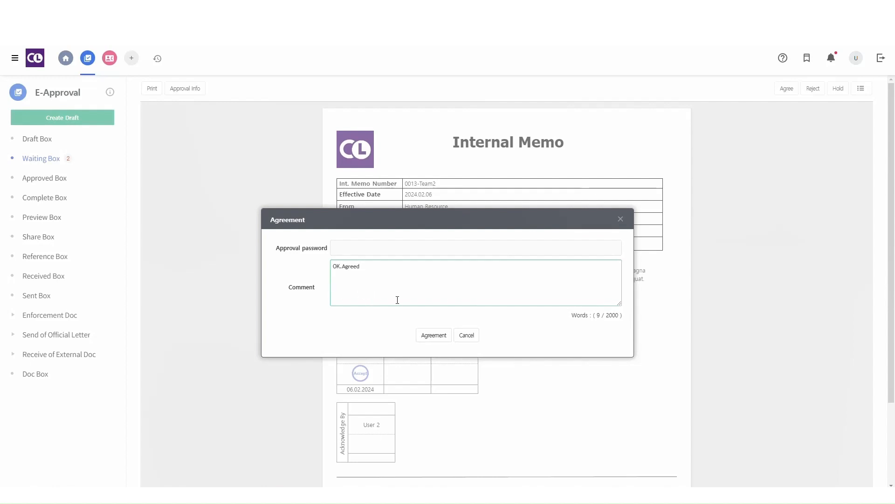
{"action": "left_click", "coordinate": [427, 334]}
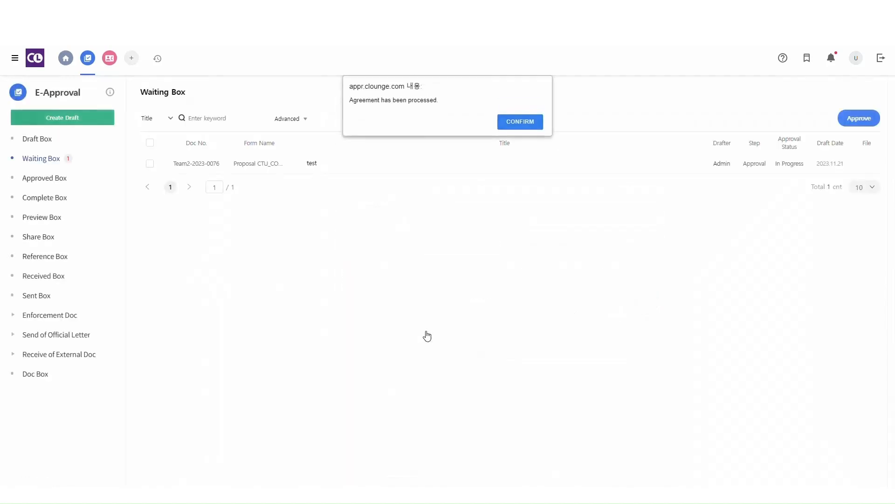
{"action": "left_click", "coordinate": [520, 127]}
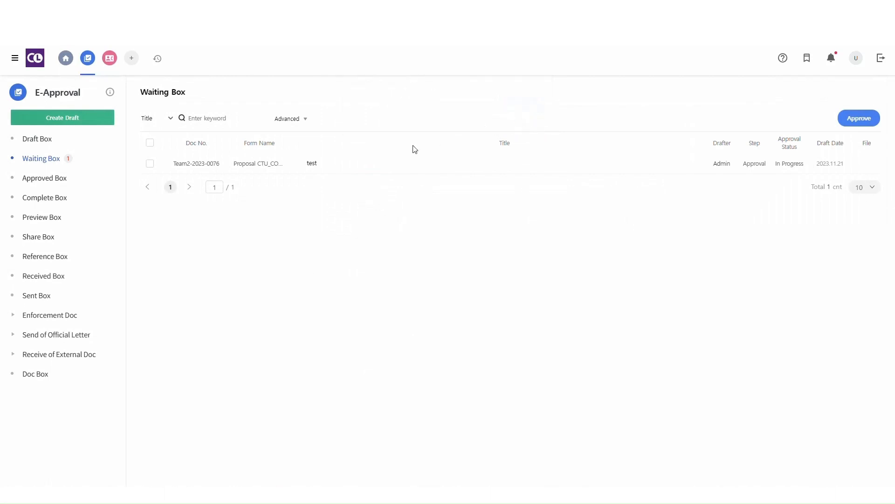
{"action": "left_click", "coordinate": [57, 182]}
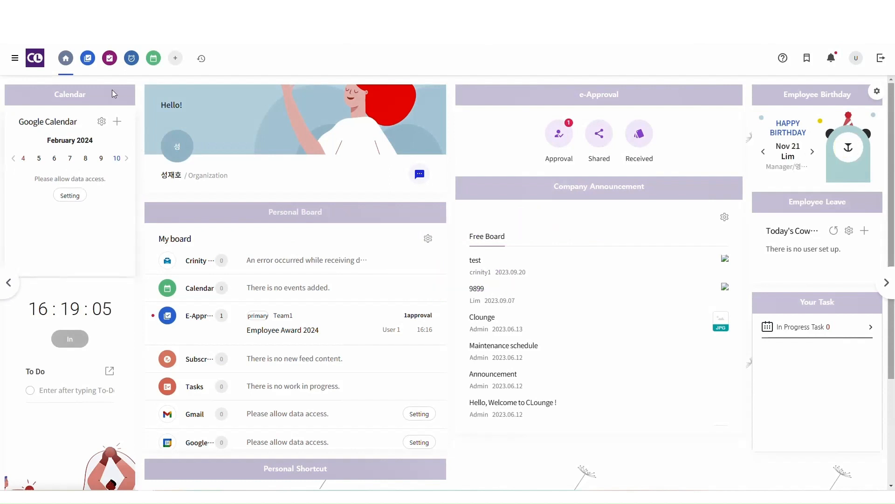
In the next approver's account, open the resubmitted memo from the Waiting Box and examine its added "EDITED Lorem Ipsum" line.
{"action": "left_click", "coordinate": [87, 58]}
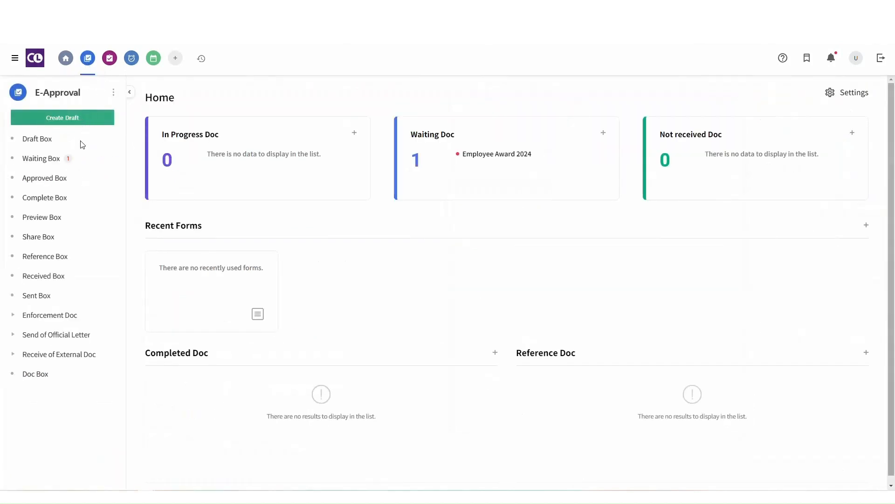
{"action": "left_click", "coordinate": [55, 163]}
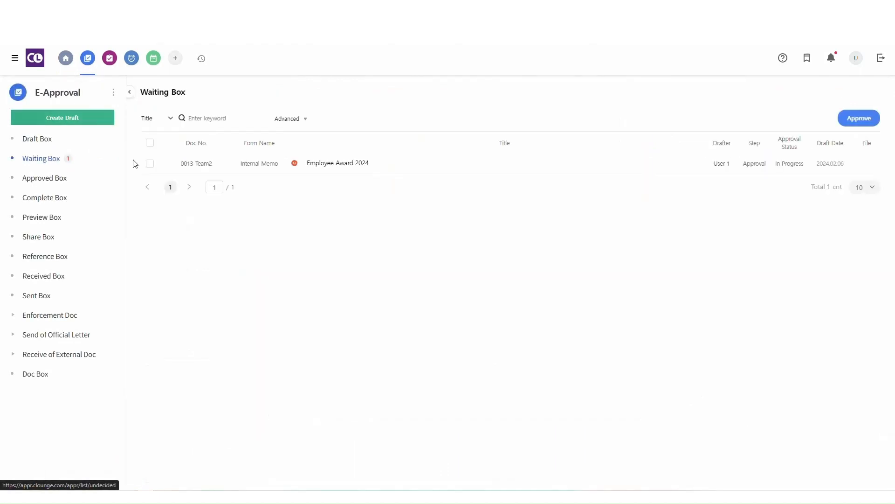
{"action": "left_click", "coordinate": [360, 164]}
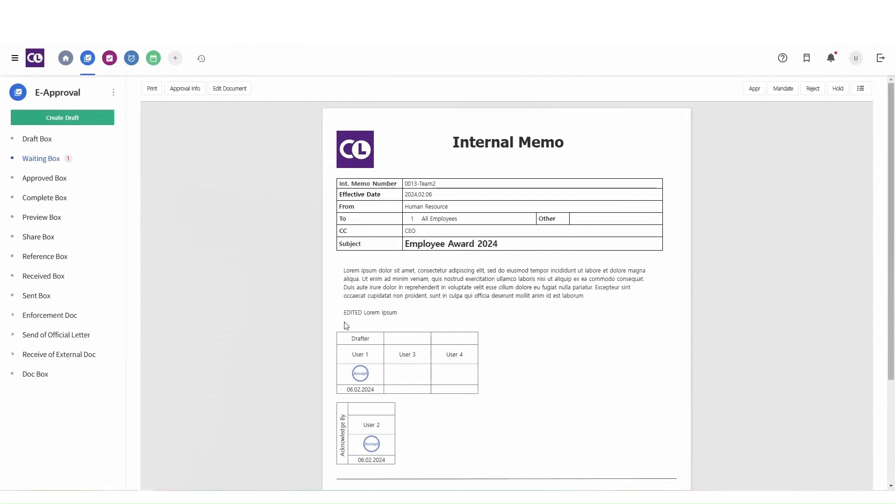
{"action": "left_click_drag", "start_coordinate": [343, 312], "coordinate": [406, 317]}
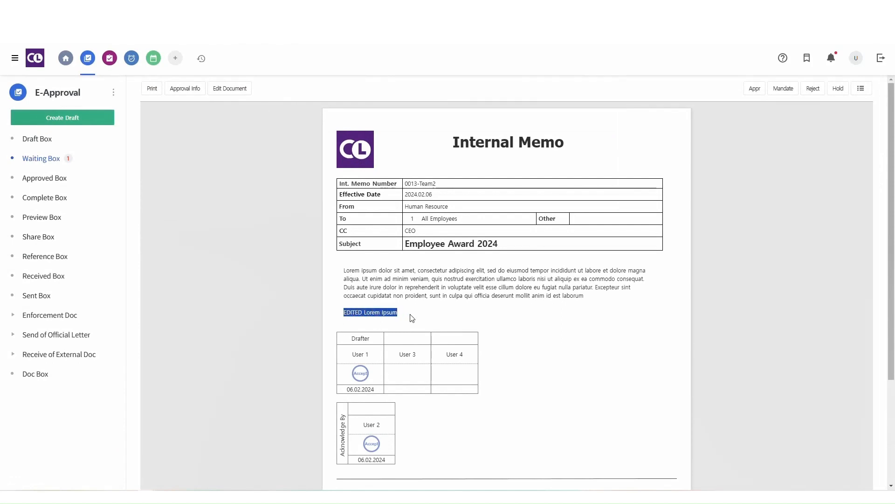
{"action": "left_click", "coordinate": [412, 318]}
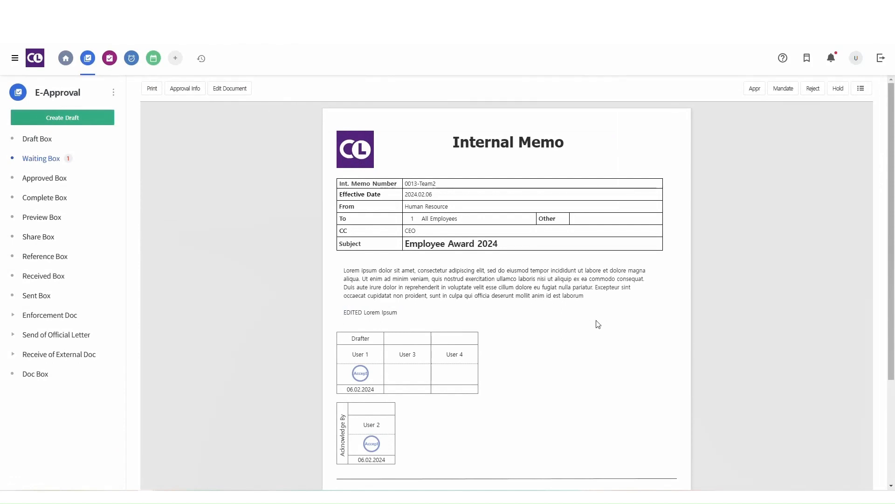
Approve the resubmitted memo with the comment "OK.Approved." and open the Approved Box.
{"action": "left_click", "coordinate": [755, 88]}
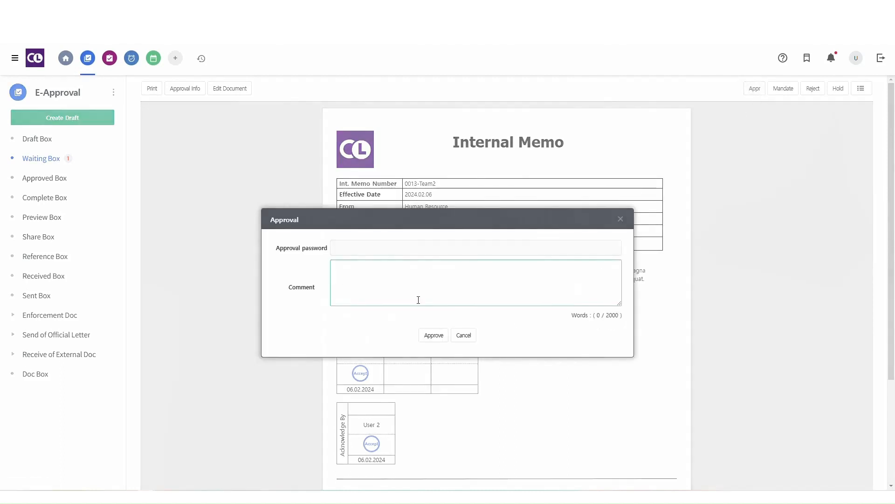
{"action": "type", "text": "OK.Approved."}
{"action": "left_click", "coordinate": [434, 335]}
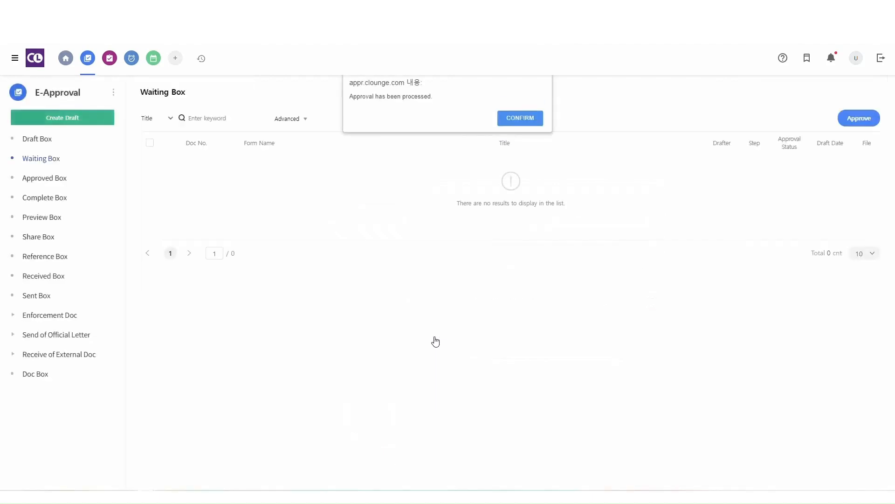
{"action": "left_click", "coordinate": [508, 127]}
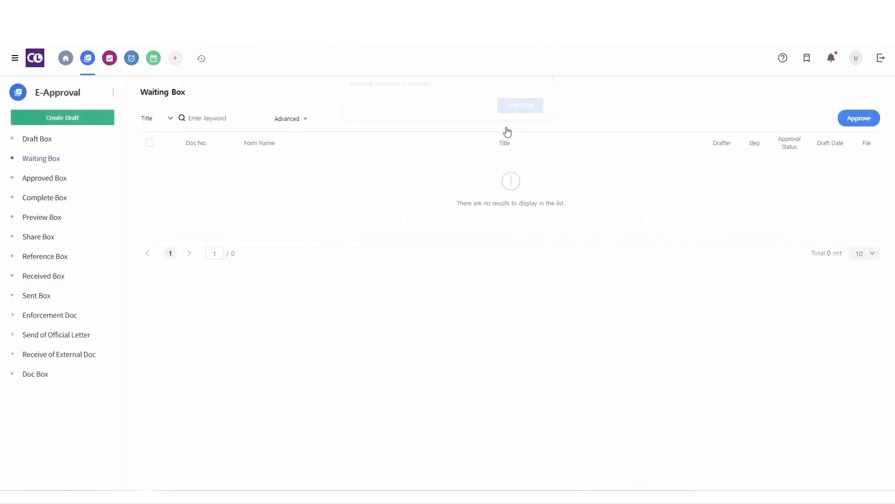
{"action": "left_click", "coordinate": [44, 180]}
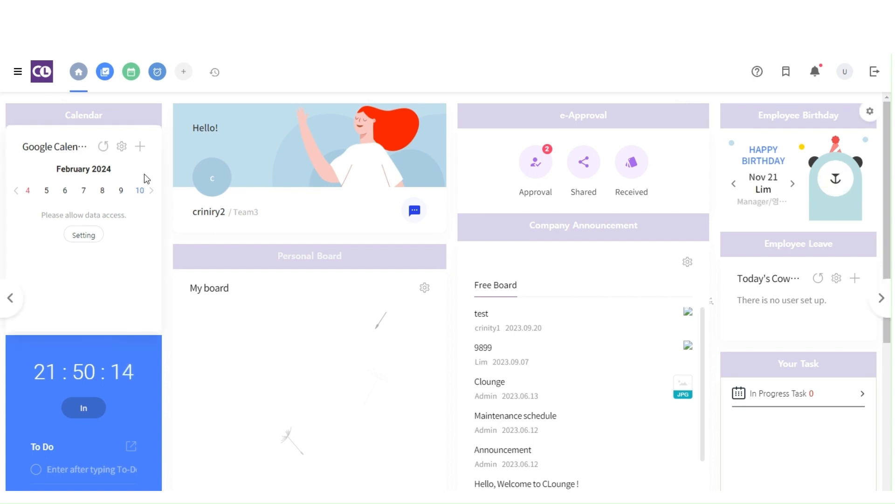
In the final approver's account, open the Employee Award 2024 memo from the Waiting Box and review its contents and stamps.
{"action": "left_click", "coordinate": [105, 72]}
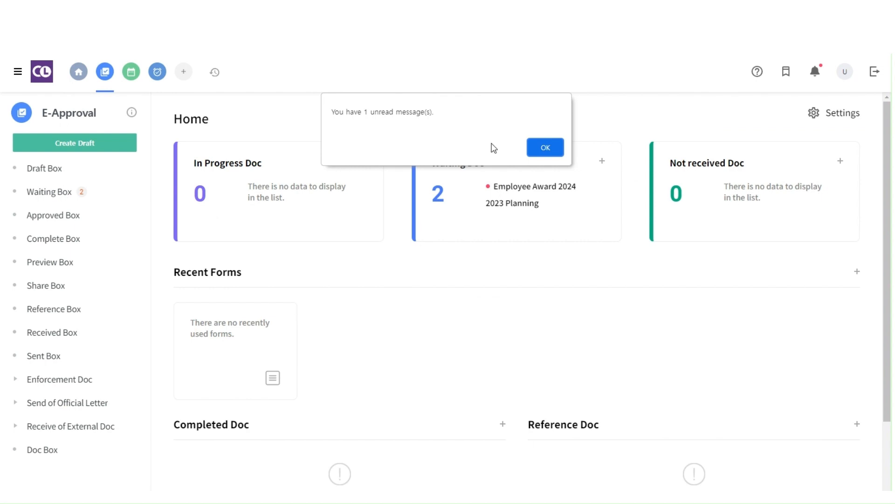
{"action": "left_click", "coordinate": [531, 148]}
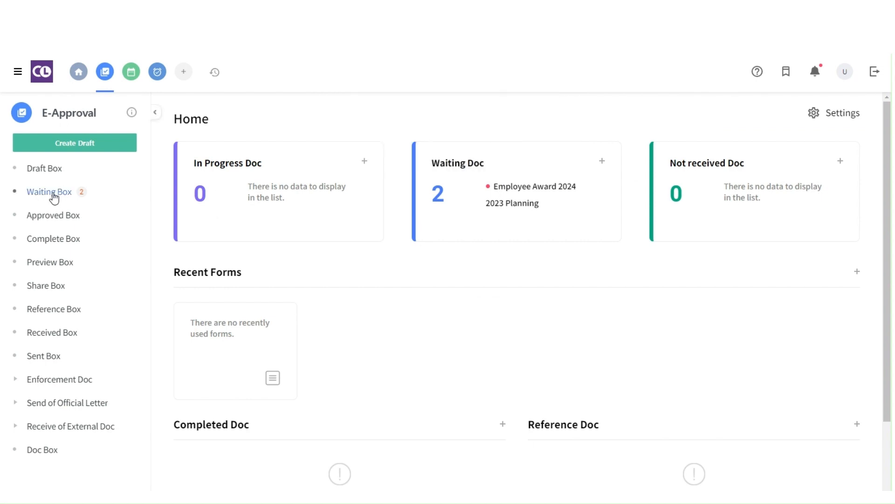
{"action": "left_click", "coordinate": [53, 197]}
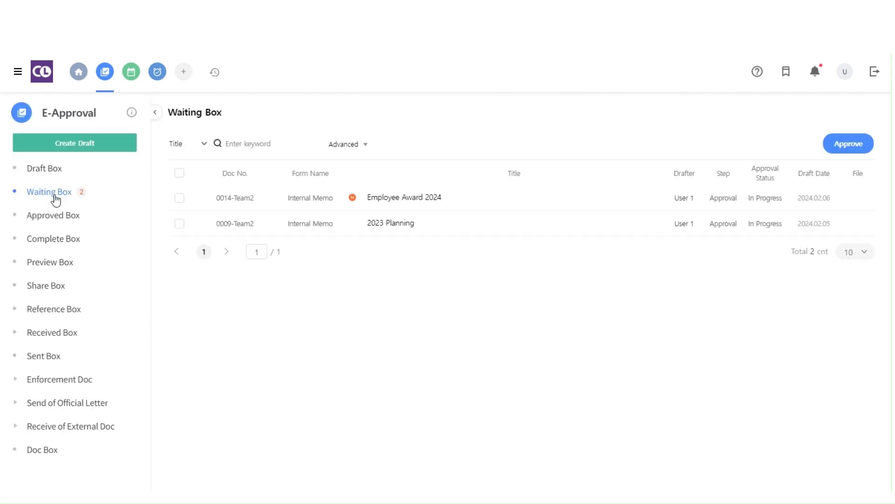
{"action": "left_click", "coordinate": [386, 199]}
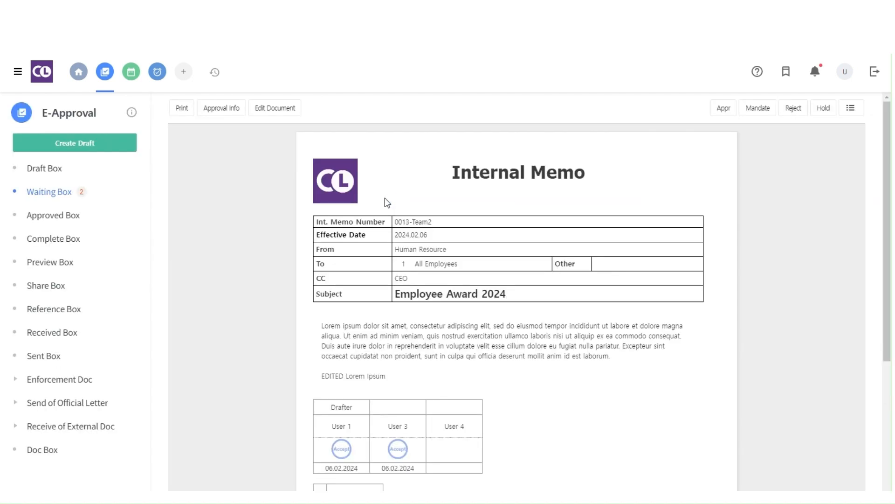
{"action": "scroll", "coordinate": [410, 256], "scroll_direction": "down", "scroll_amount": 3}
{"action": "scroll", "coordinate": [410, 259], "scroll_direction": "up", "scroll_amount": 3}
Give the Employee Award 2024 memo final approval and open document 0014-Team2 from the Approved Box.
{"action": "left_click", "coordinate": [724, 109]}
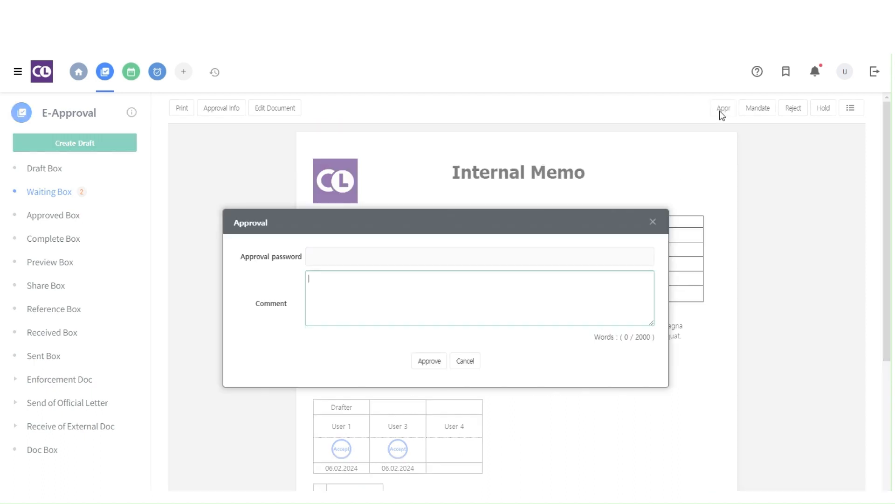
{"action": "left_click", "coordinate": [429, 361]}
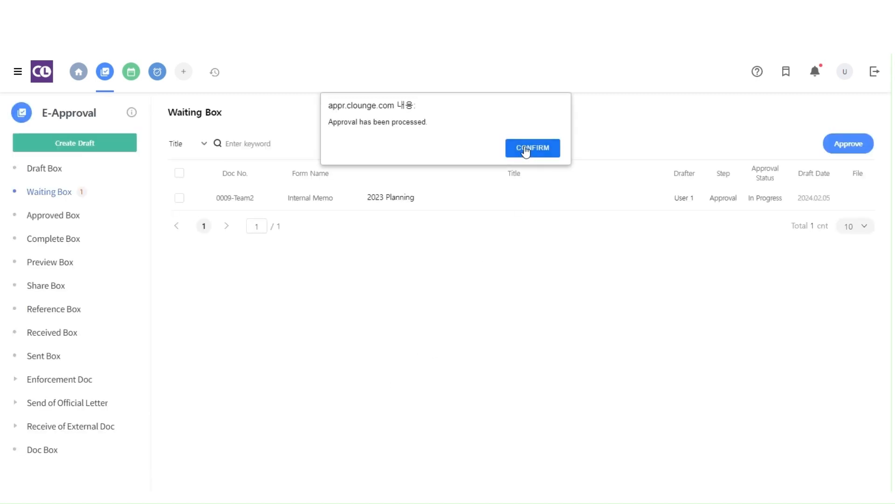
{"action": "left_click", "coordinate": [524, 148]}
{"action": "left_click", "coordinate": [78, 222]}
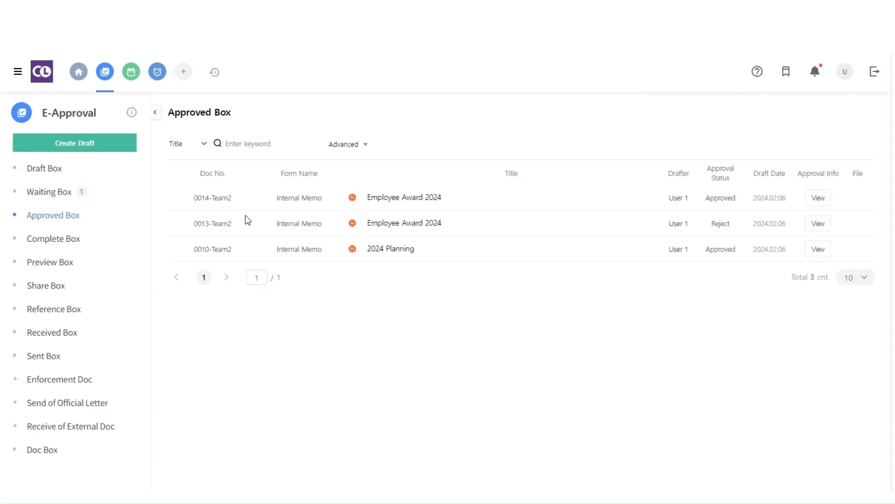
{"action": "left_click", "coordinate": [386, 202]}
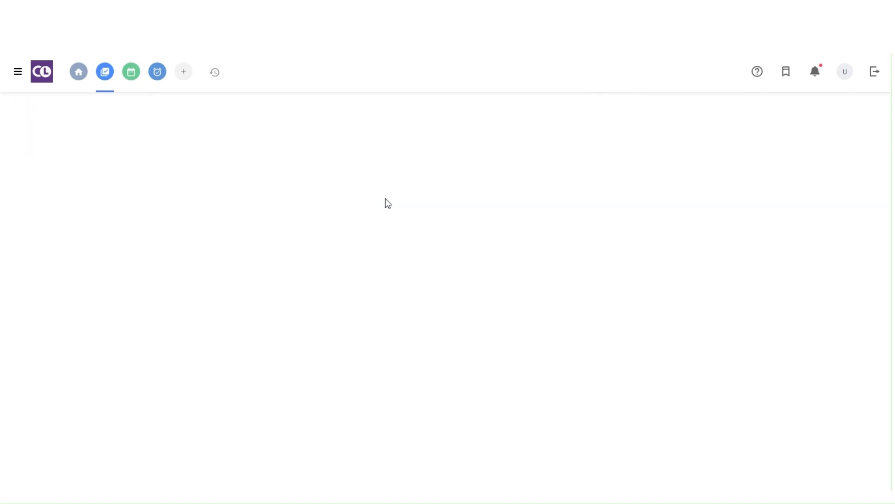